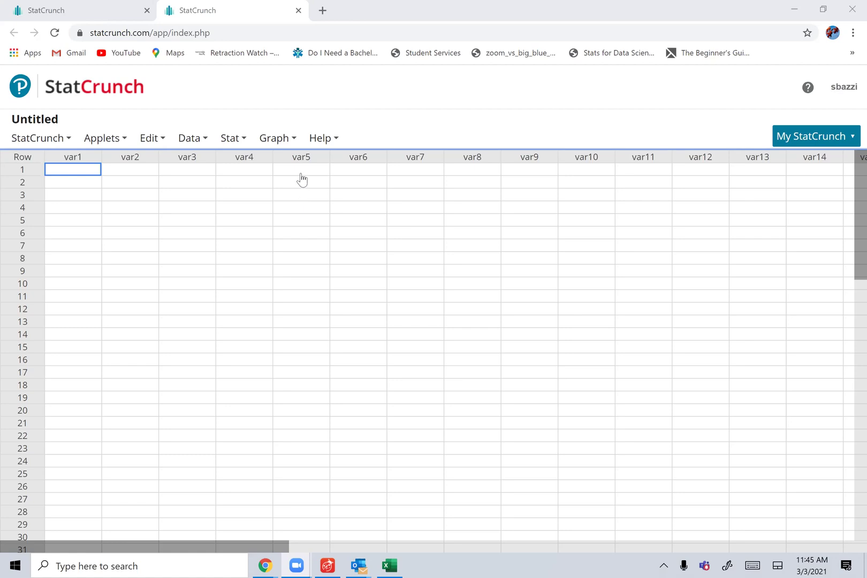
Navigate Stat > Z Stats > One Sample to reach the With Summary option
click(242, 140)
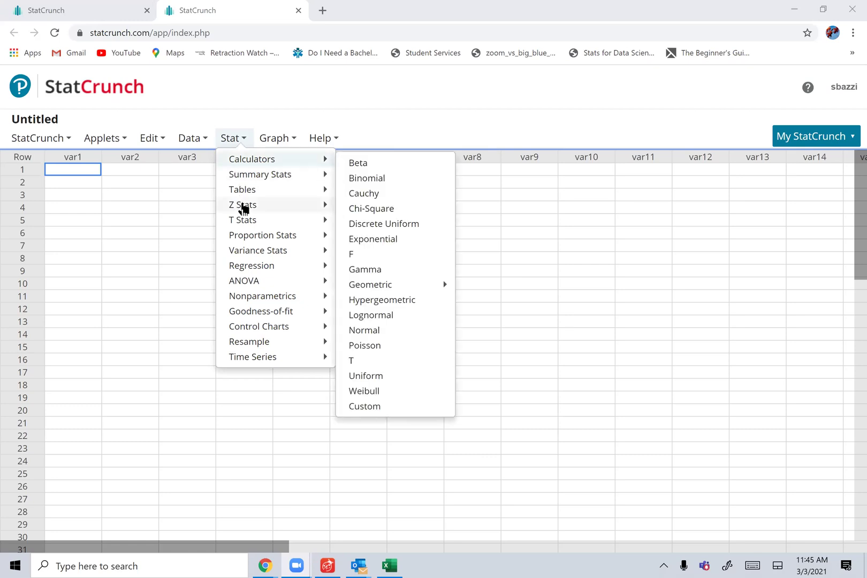
mouse_move(244, 208)
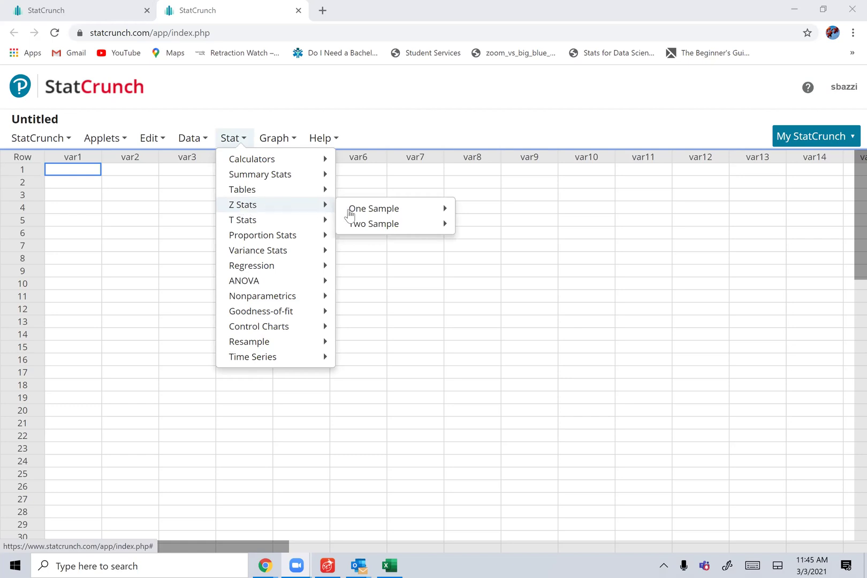
mouse_move(369, 207)
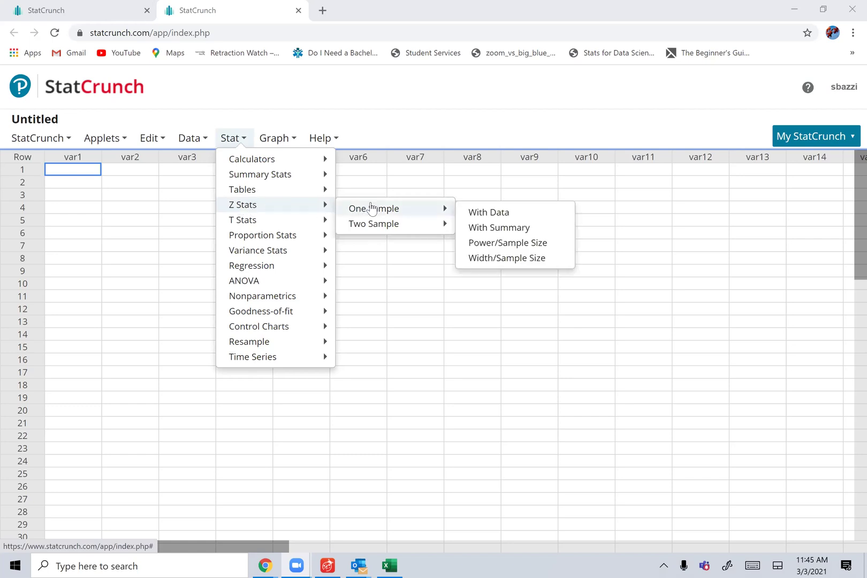
Set up a Z summary with mean 67, SD 10, n 45 as a 0.95 confidence interval for μ
click(491, 228)
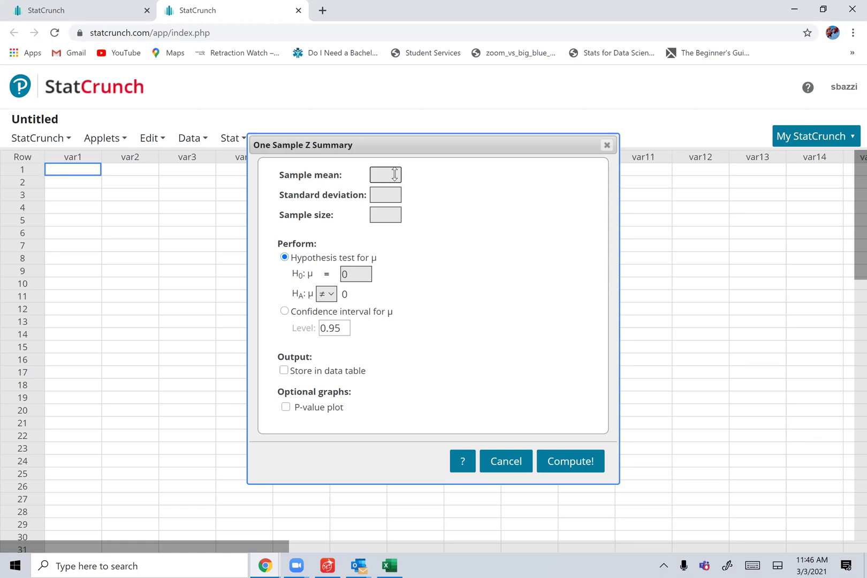
text(67)
click(387, 194)
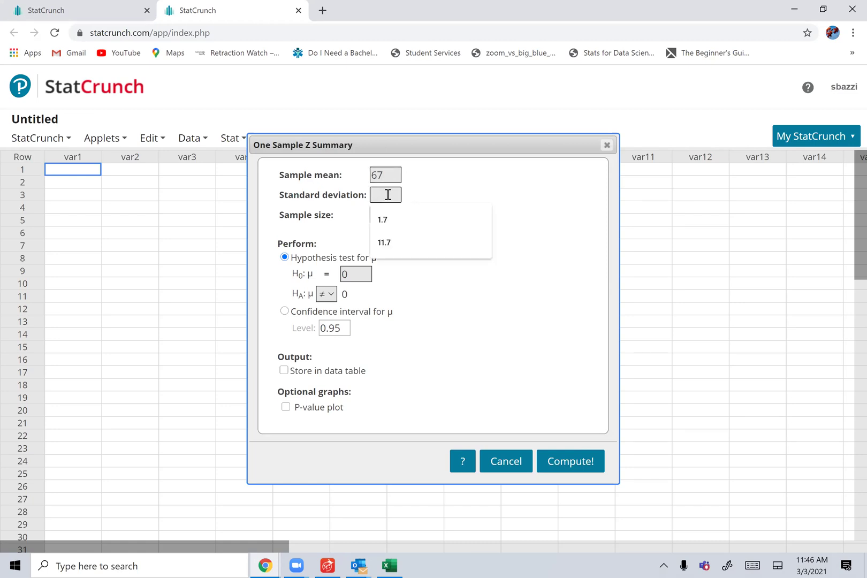
text(10)
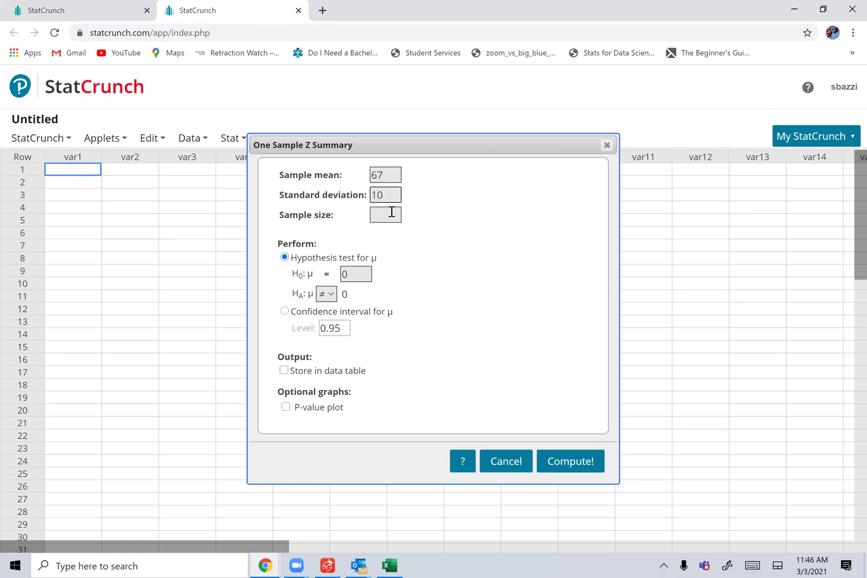
click(392, 213)
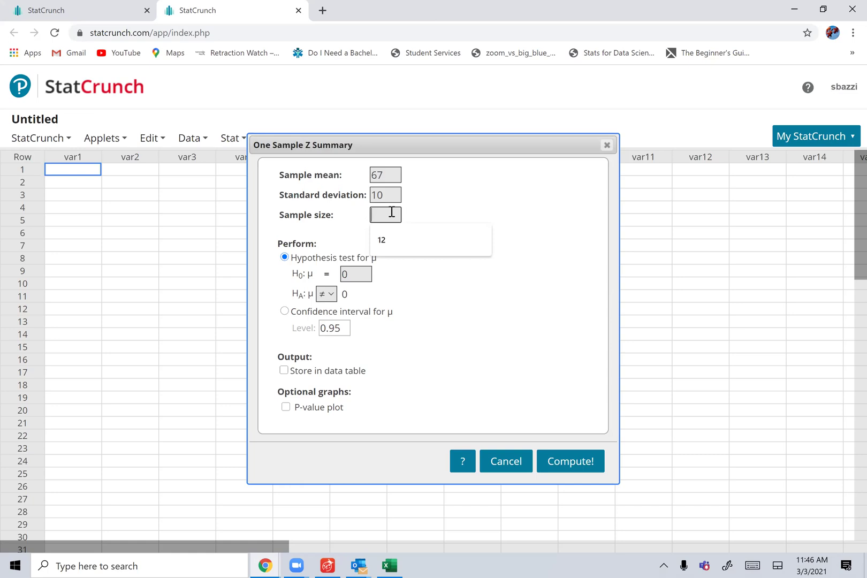
text(45)
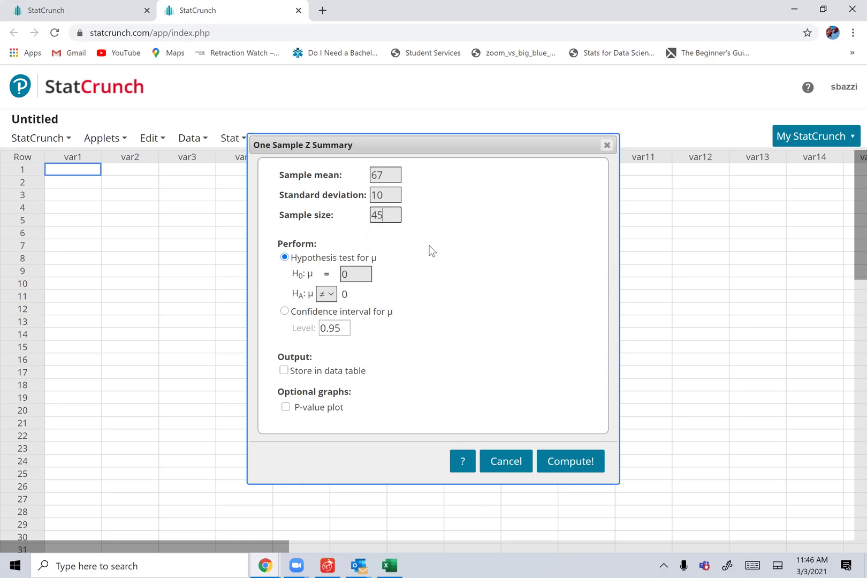
click(431, 248)
click(285, 312)
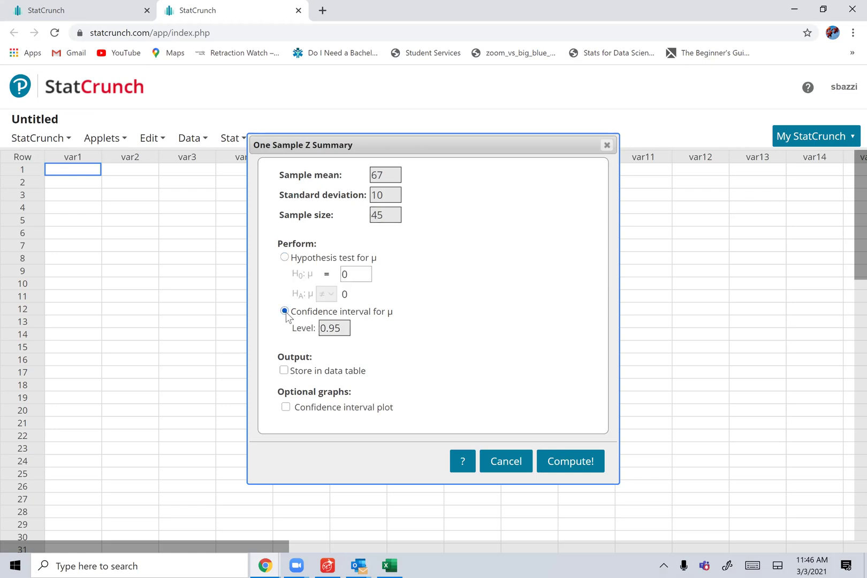
click(348, 329)
Compute the 95% Z interval (64.078258 to 69.921742), review it, then close the results
click(569, 460)
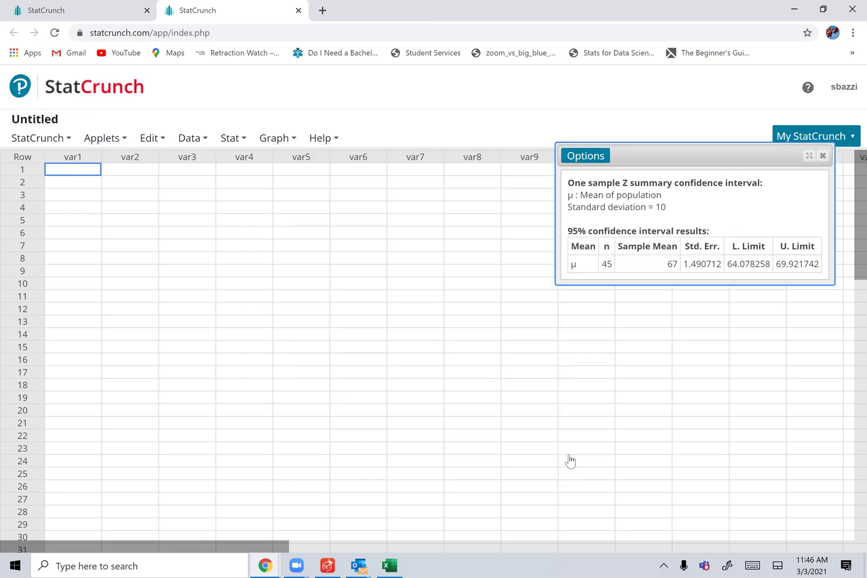
drag(664, 157, 397, 192)
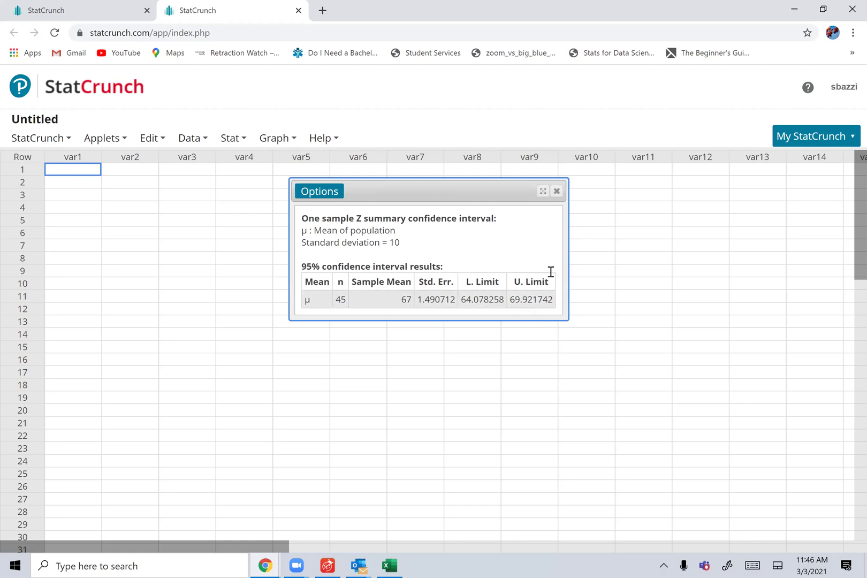
click(557, 191)
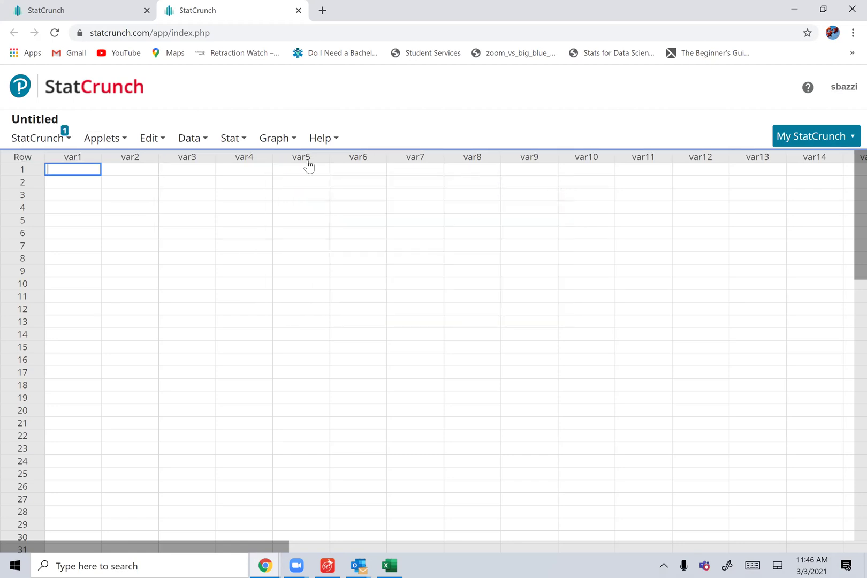
Open the One Sample T With Summary dialog from the Stat menu
click(265, 139)
click(248, 145)
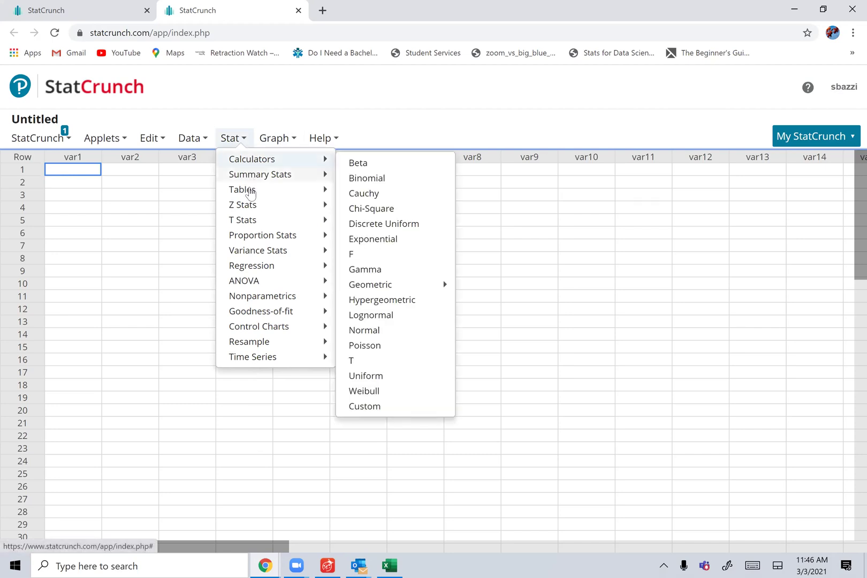
mouse_move(236, 223)
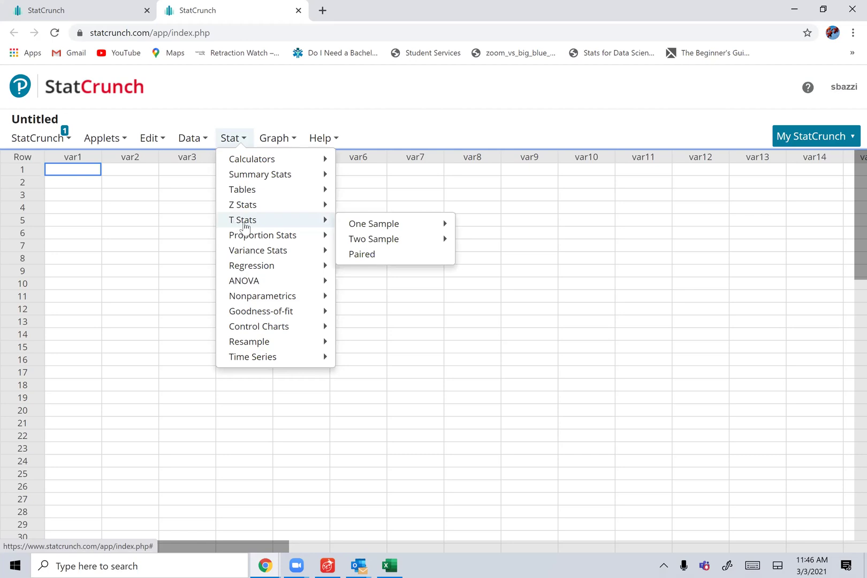
mouse_move(363, 226)
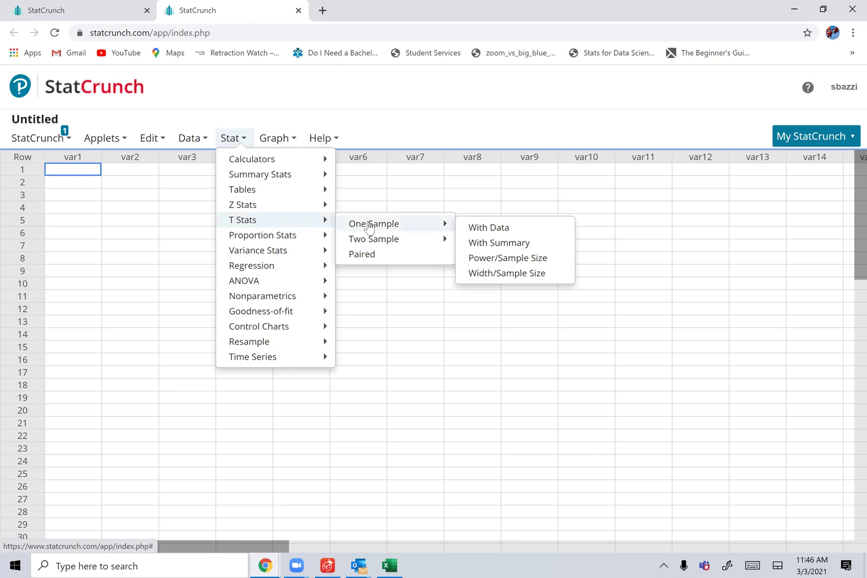
click(486, 245)
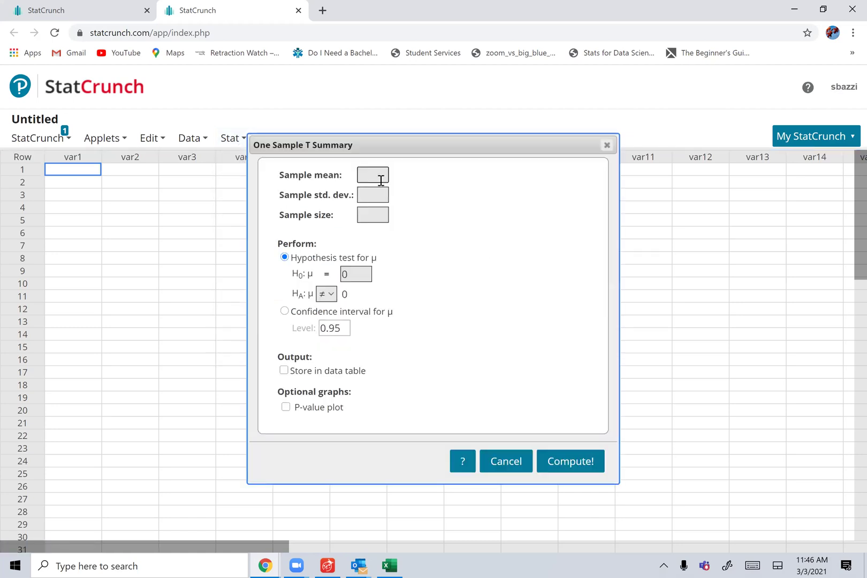
Enter mean 67, std. dev. 17, size 16 and set a 0.90 confidence interval for μ
text(67)
click(373, 194)
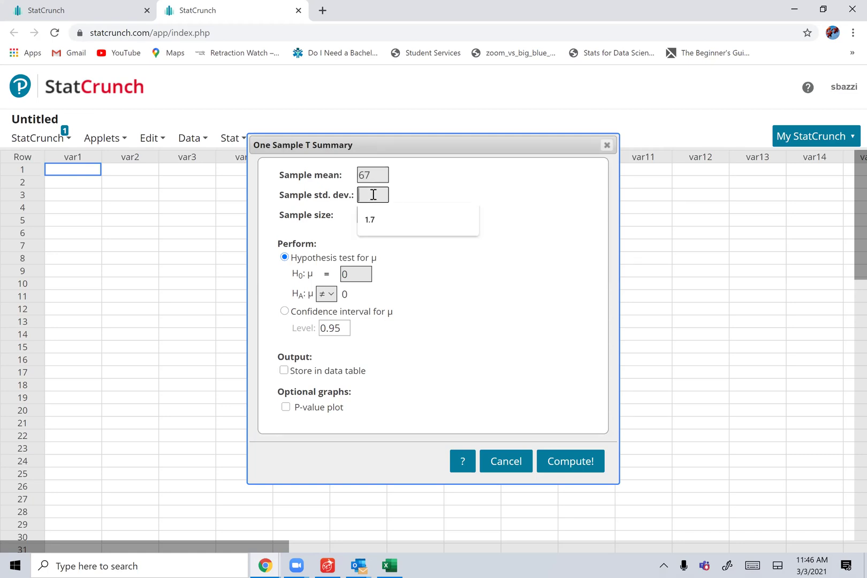
text(17)
click(375, 212)
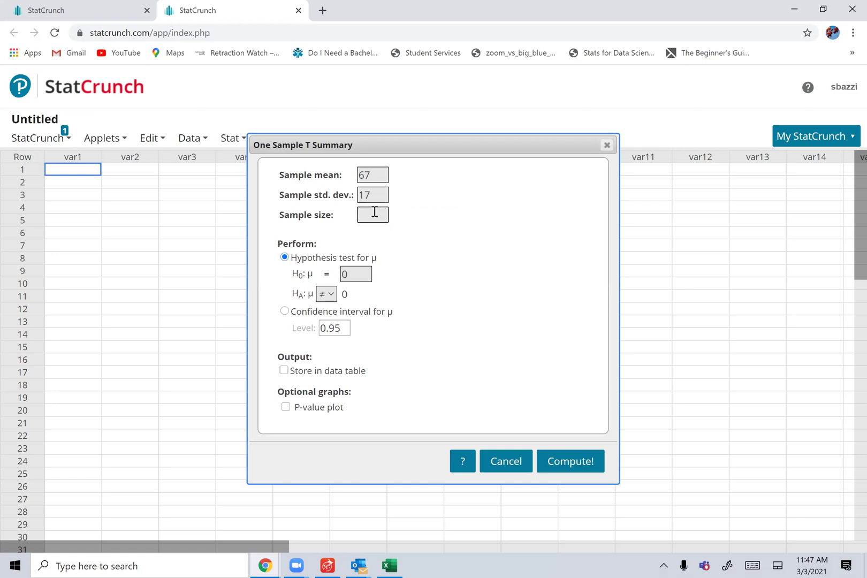
text(16)
click(284, 311)
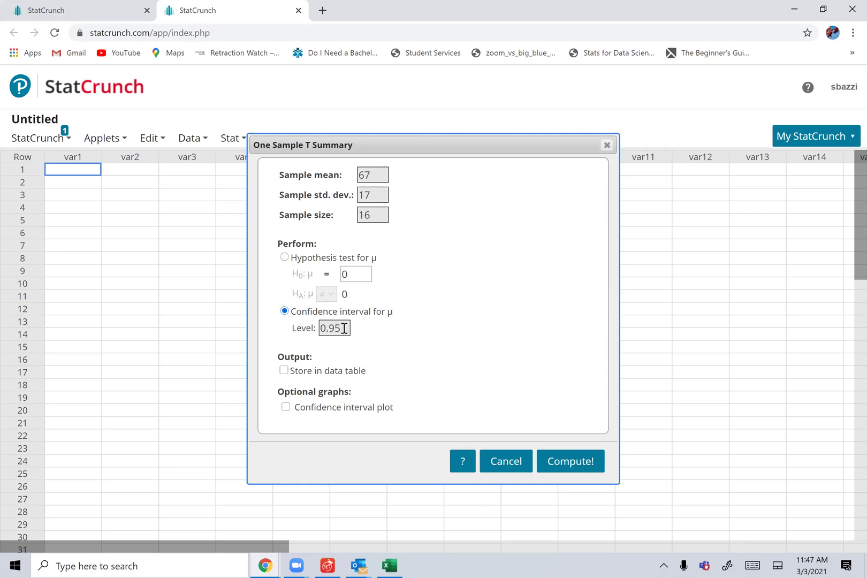
drag(343, 326, 290, 330)
text(0.)
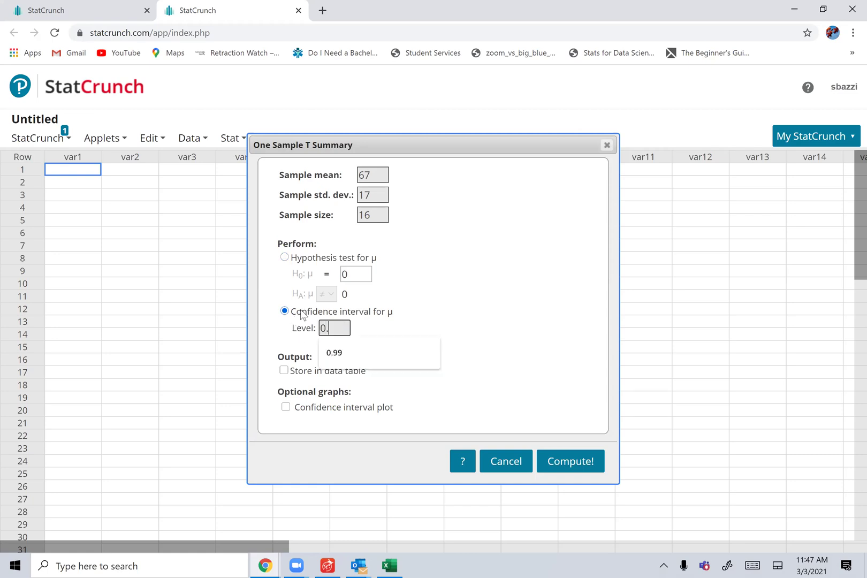
text(90)
click(483, 319)
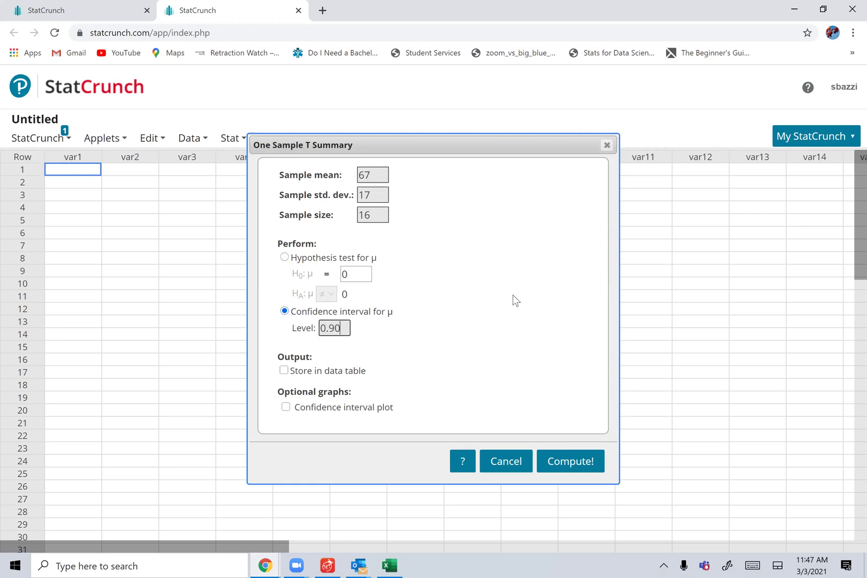
Compute the 90% T interval (59.549536 to 74.450464) and close its results
click(571, 464)
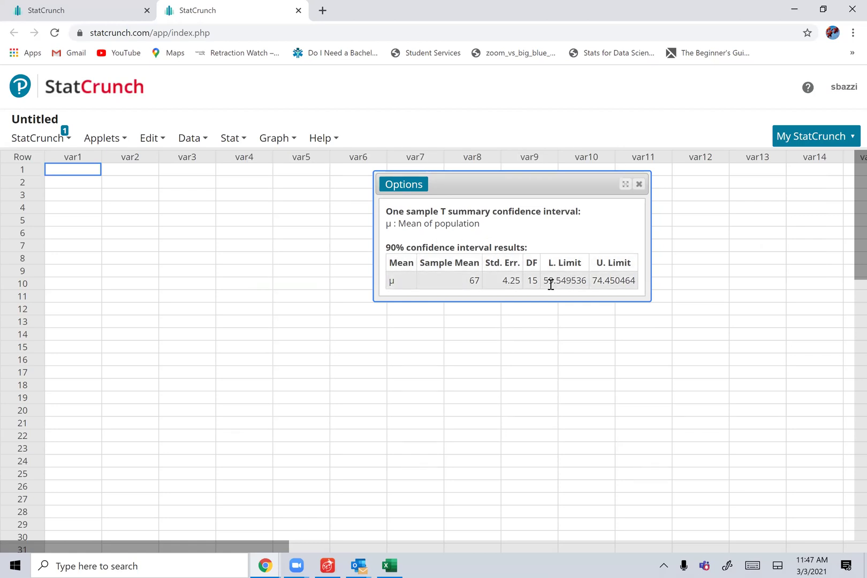
click(639, 185)
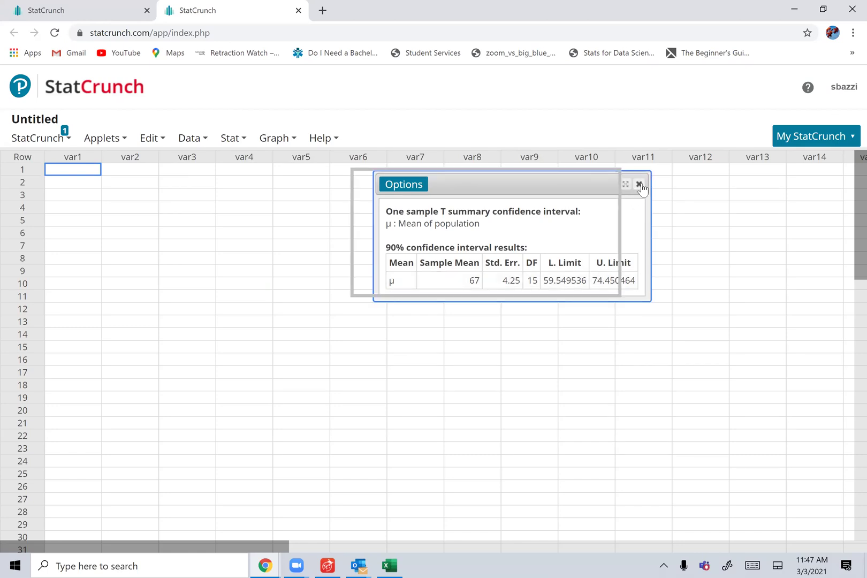
Open the One Sample proportion With Summary dialog from the Stat menu
click(247, 140)
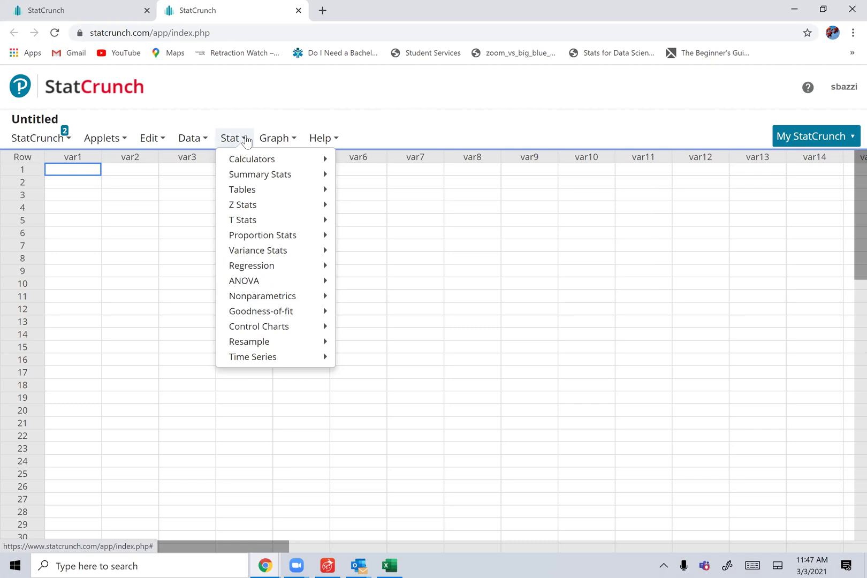
mouse_move(254, 240)
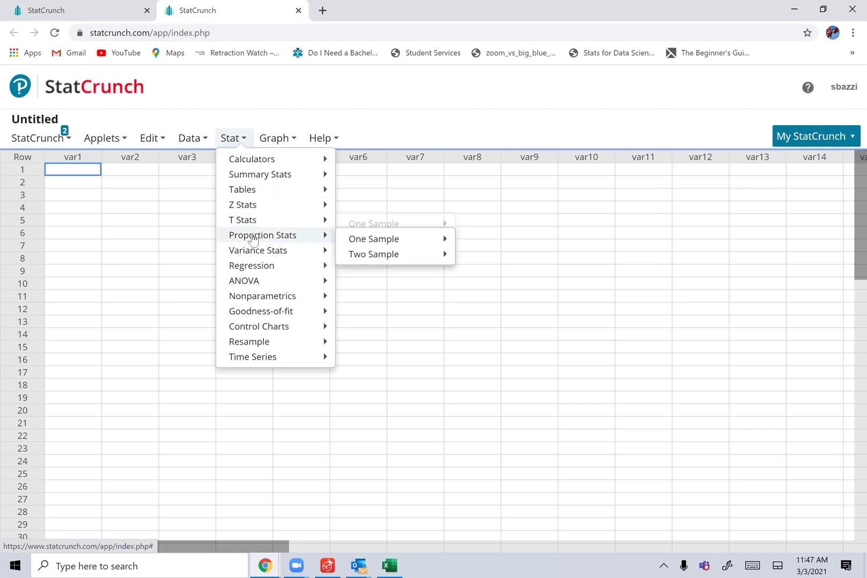
mouse_move(371, 240)
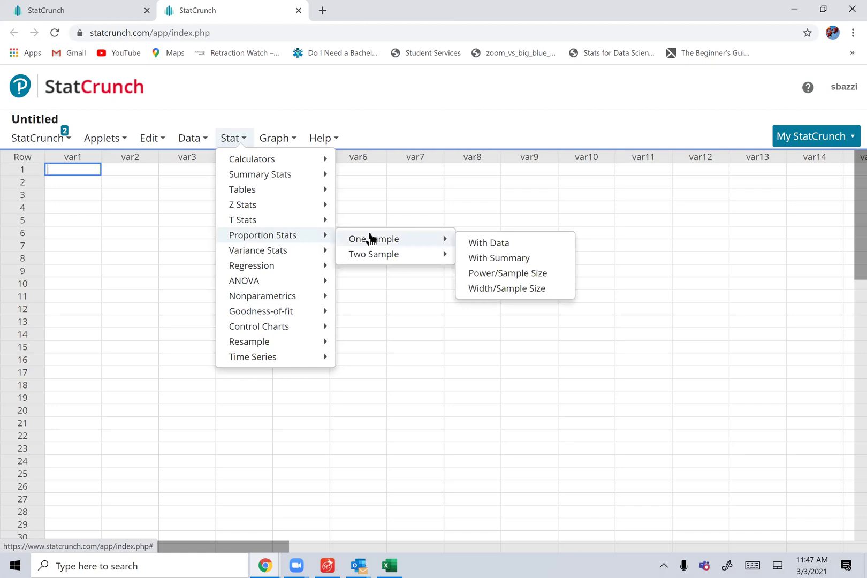
click(498, 258)
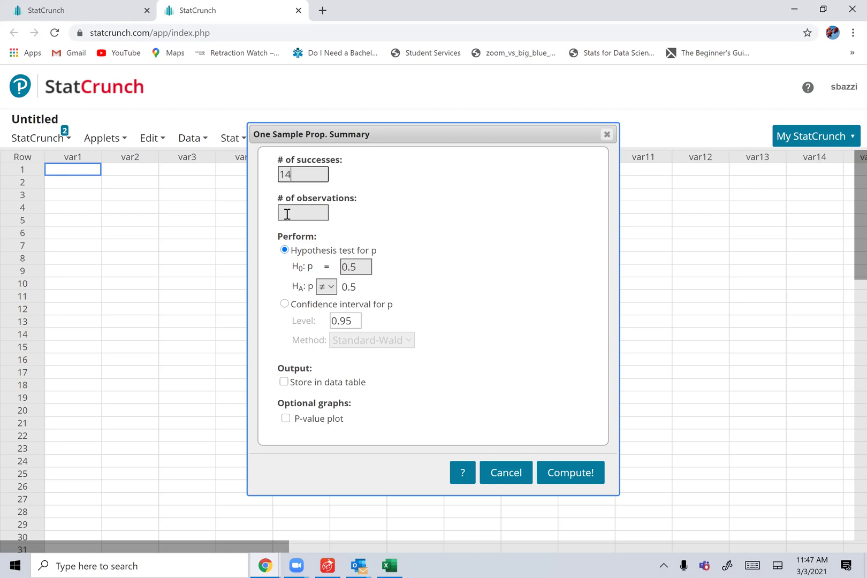
Enter 142 successes and 500 observations and choose a confidence interval for p
text(2)
click(294, 213)
text(500)
click(291, 309)
click(284, 303)
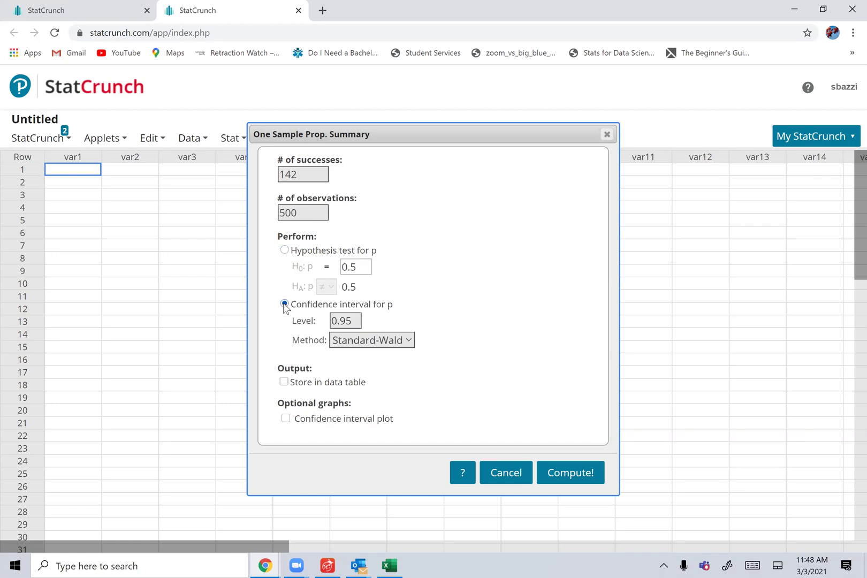
Compute the 95% proportion interval (0.24447437 to 0.32352563) and move its results into view
click(555, 477)
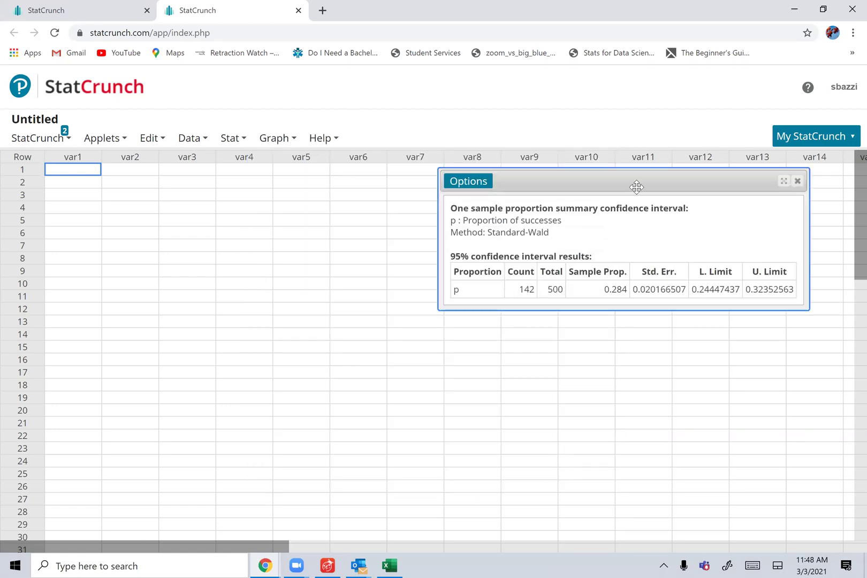
drag(637, 187, 529, 197)
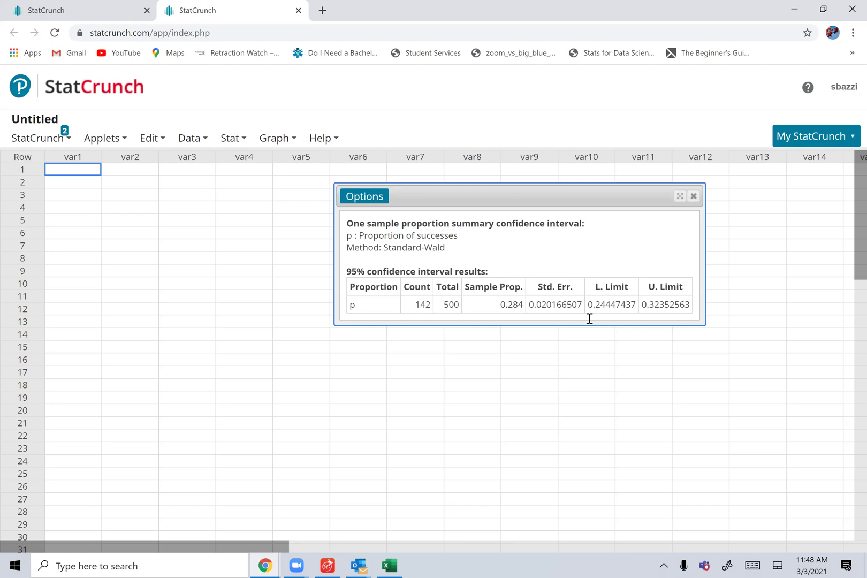
Close the proportion results and enter 12, 15, 16, 17, 19, 23, 24, 23, 12, 16, 17 into var1
click(694, 197)
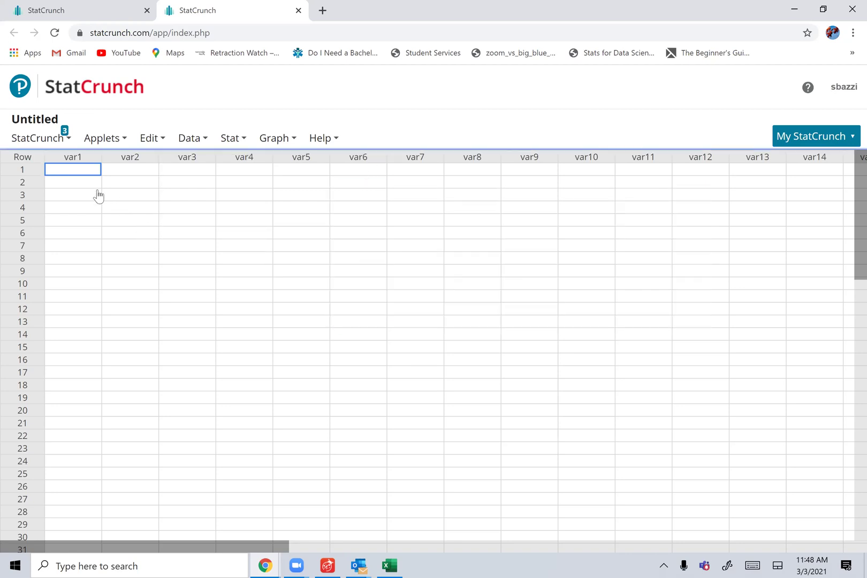
text(12)
key(Return)
text(15)
key(Return)
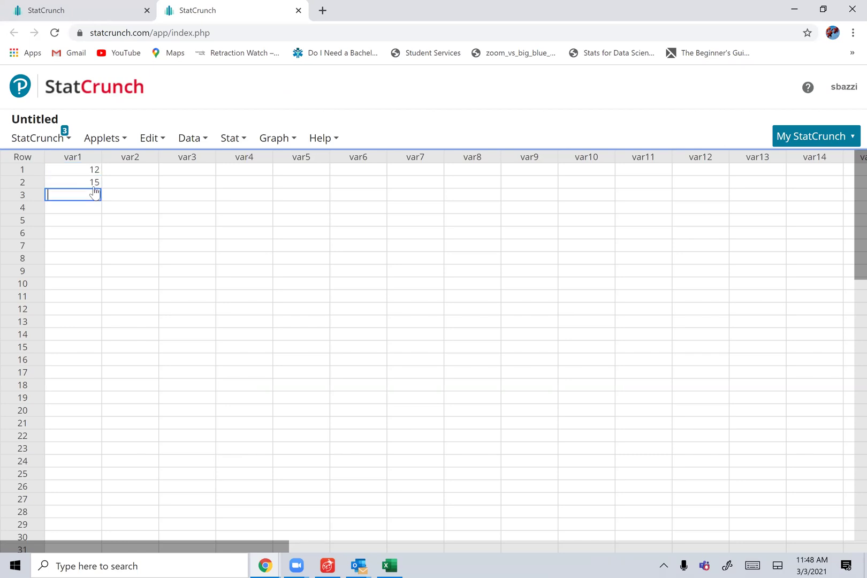
text(16)
key(Return)
text(17)
key(Return)
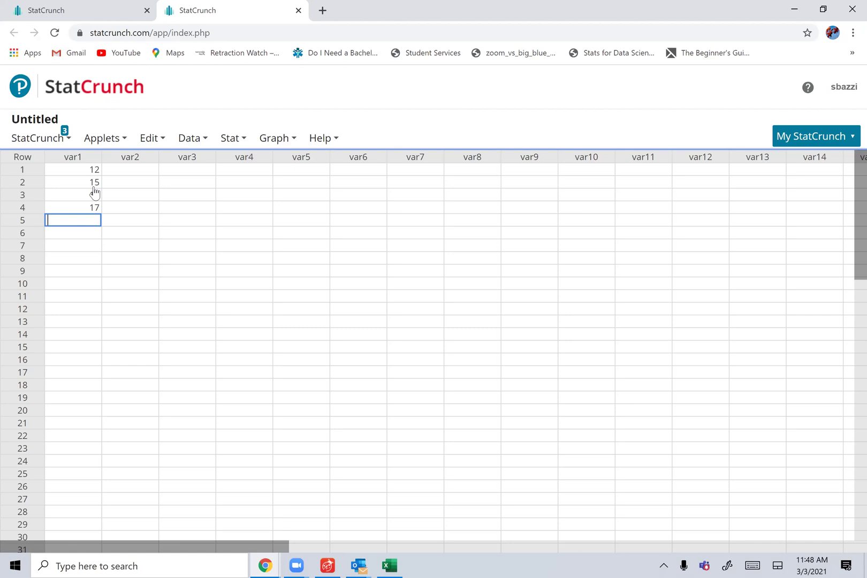
text(19)
key(Return)
text(23)
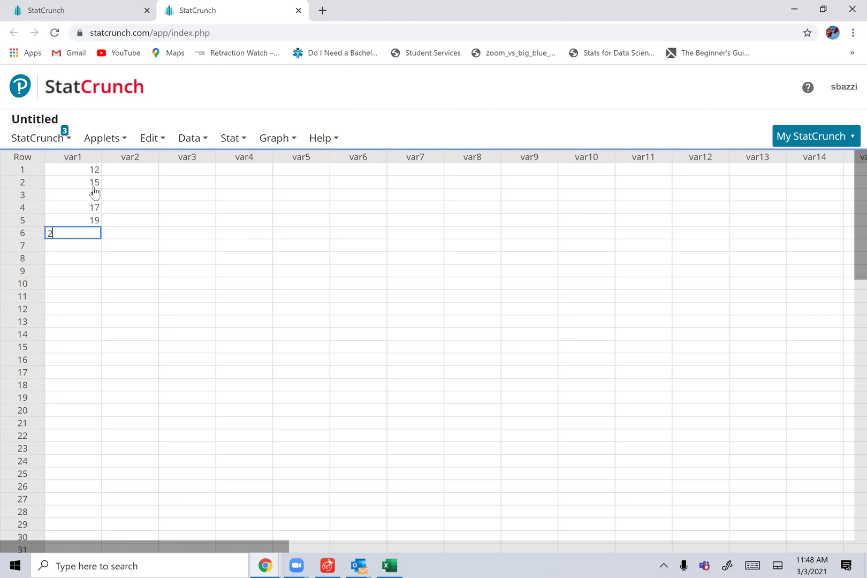
key(Return)
text(24)
key(Return)
text(23)
key(Return)
text(1)
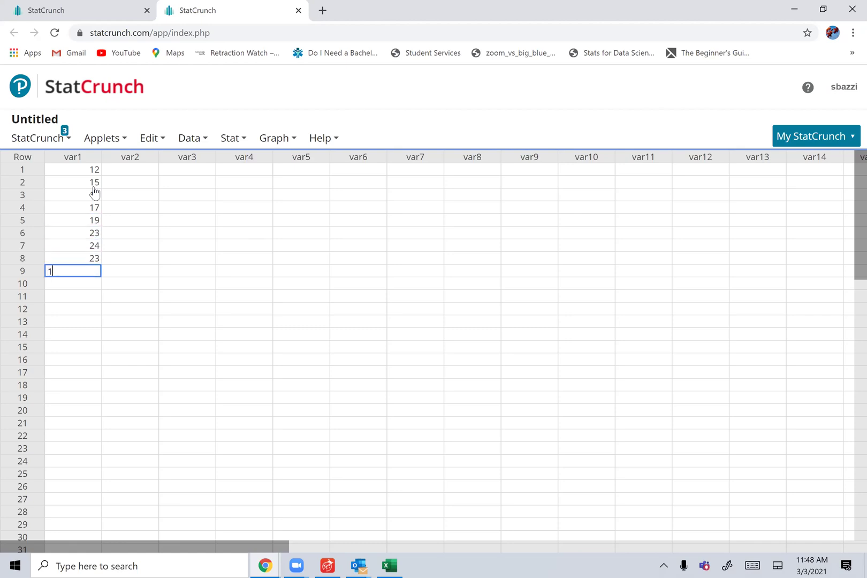
text(2)
key(Return)
text(16)
key(Return)
text(1)
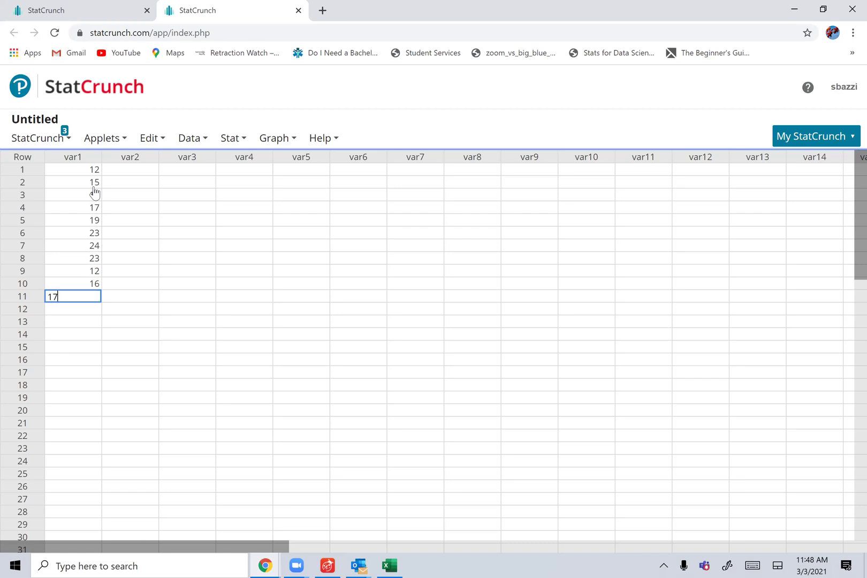
text(7)
key(Return)
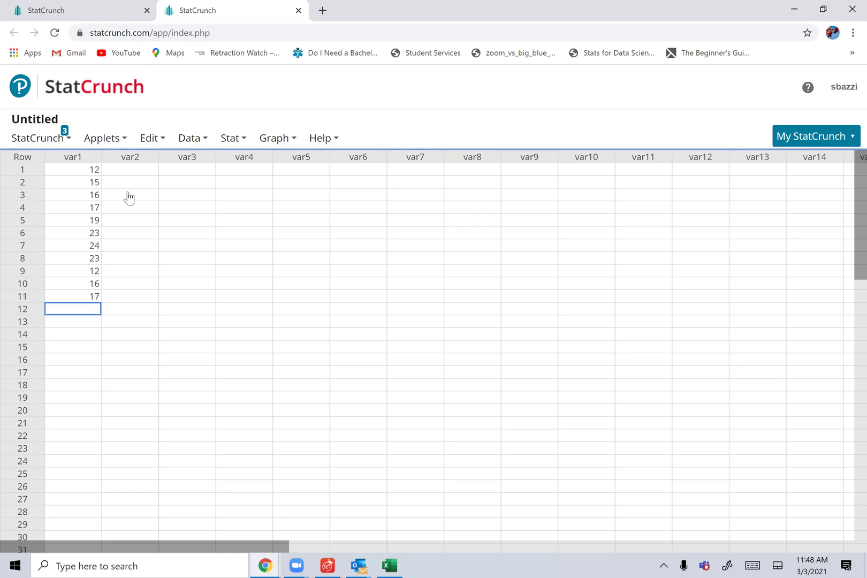
Open the one-sample T procedure for column data via Stat > T Stats > One Sample > With Data
click(239, 139)
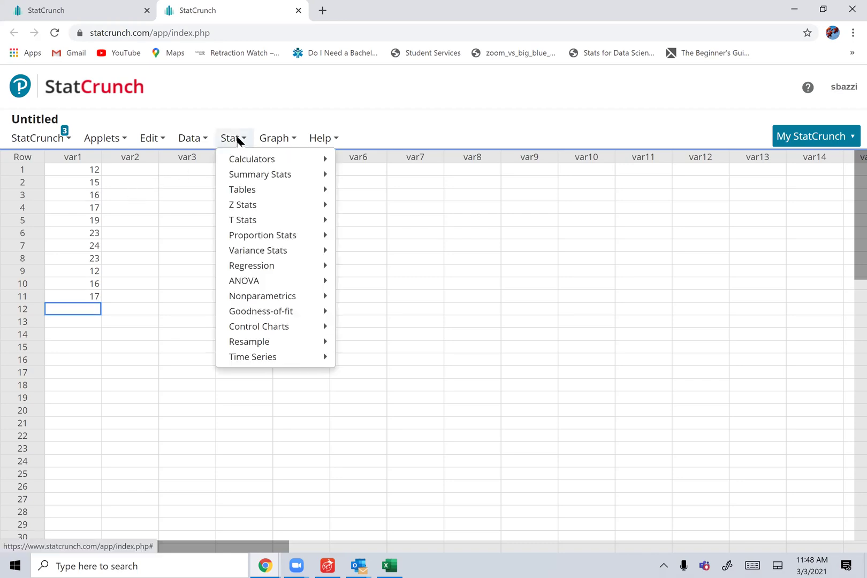
mouse_move(238, 223)
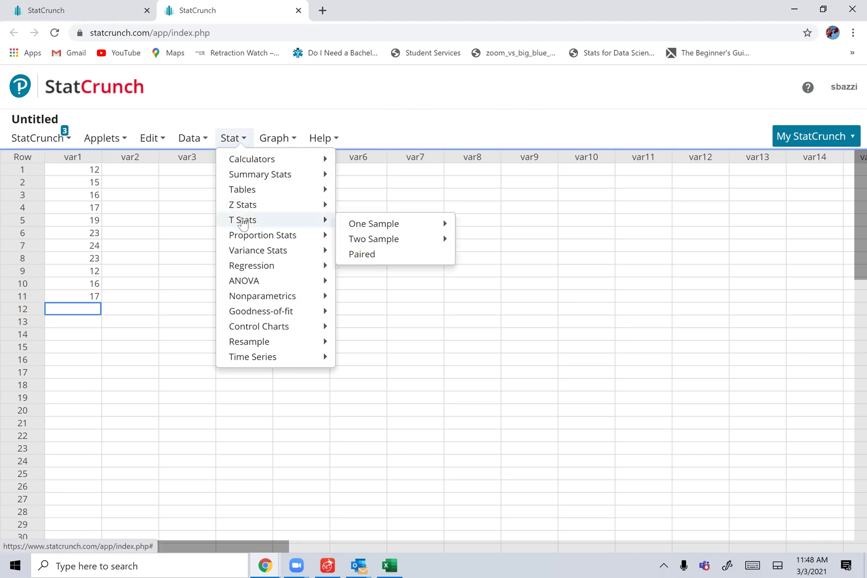
mouse_move(360, 228)
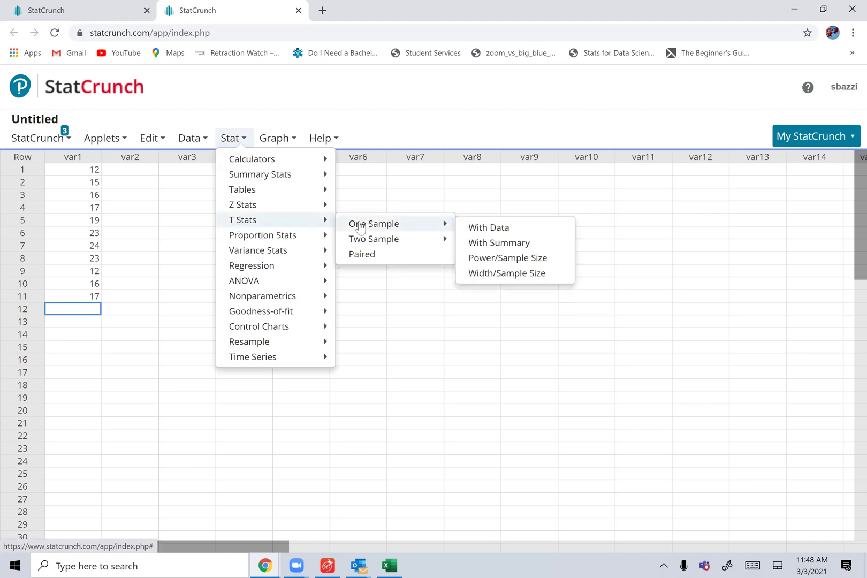
click(497, 234)
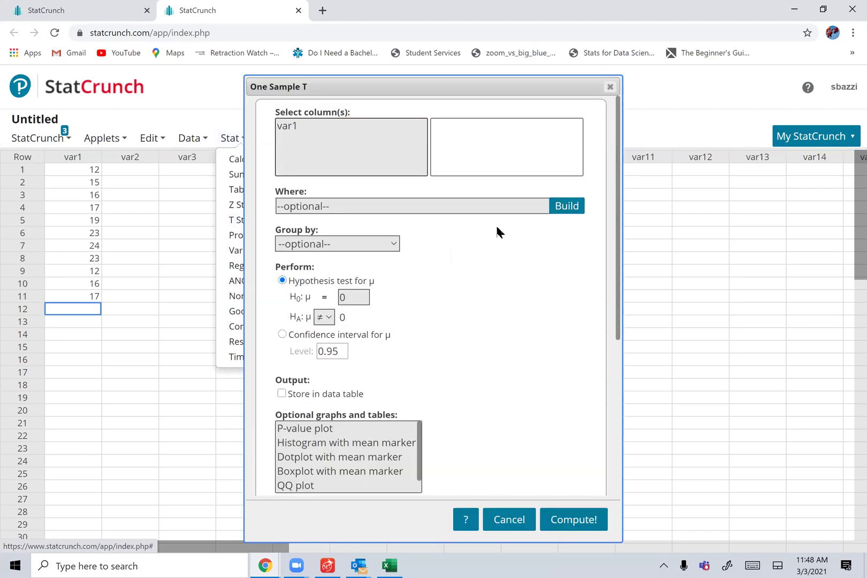
Compute a 90% confidence interval for μ on var1, giving limits 15.340212 to 19.932516
click(293, 129)
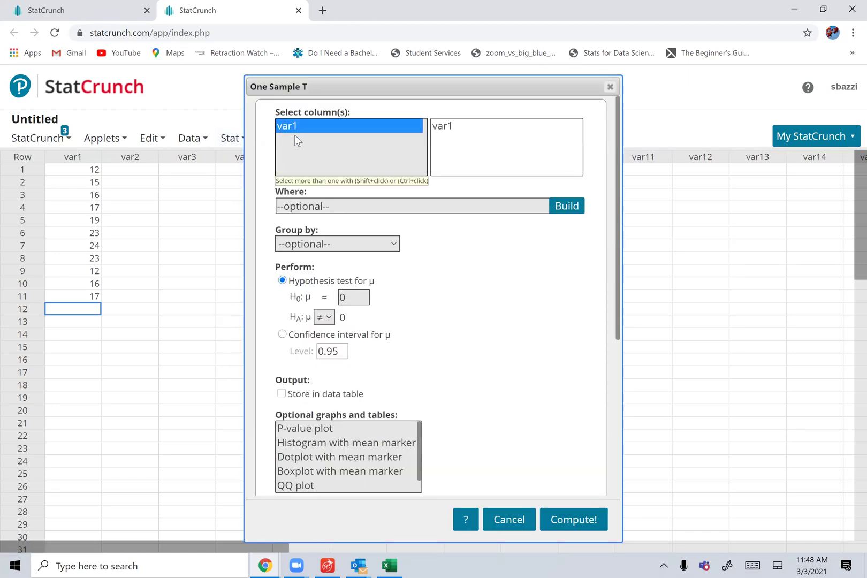
click(280, 335)
click(282, 334)
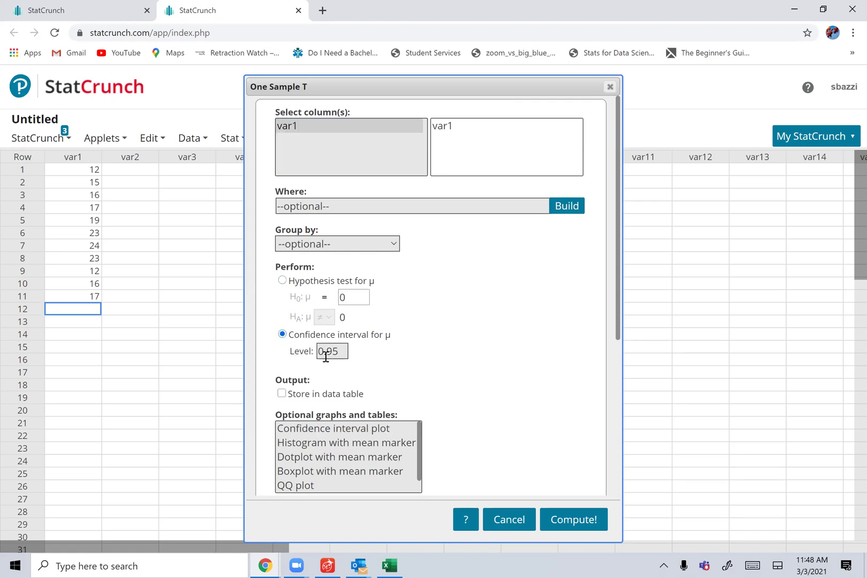
drag(345, 350, 303, 358)
text(0.90)
scroll(549, 438, down, 5)
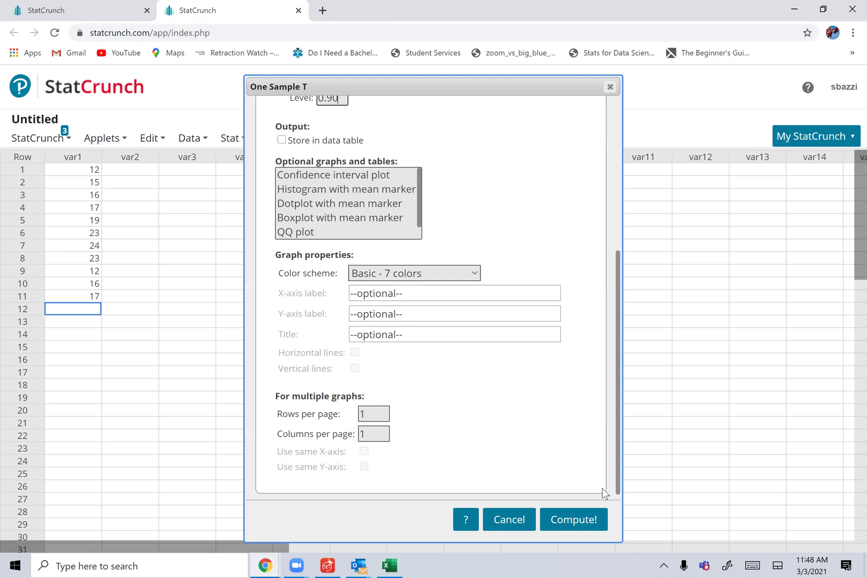
click(568, 522)
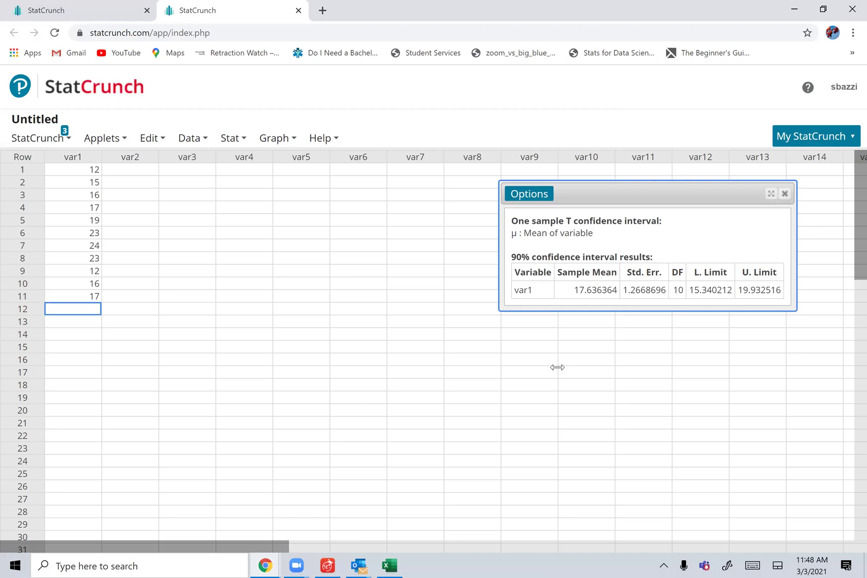
Move the T interval results window toward the centre of the sheet beside var1
drag(600, 196, 343, 216)
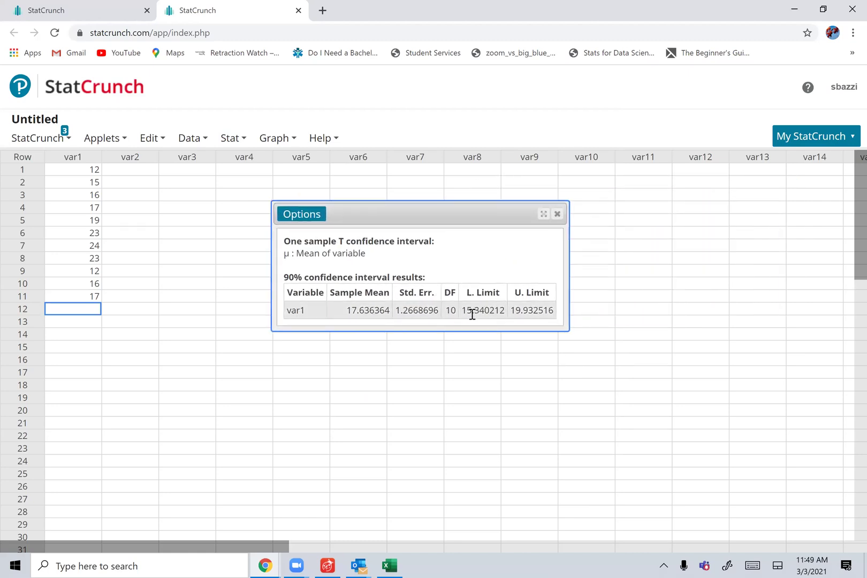